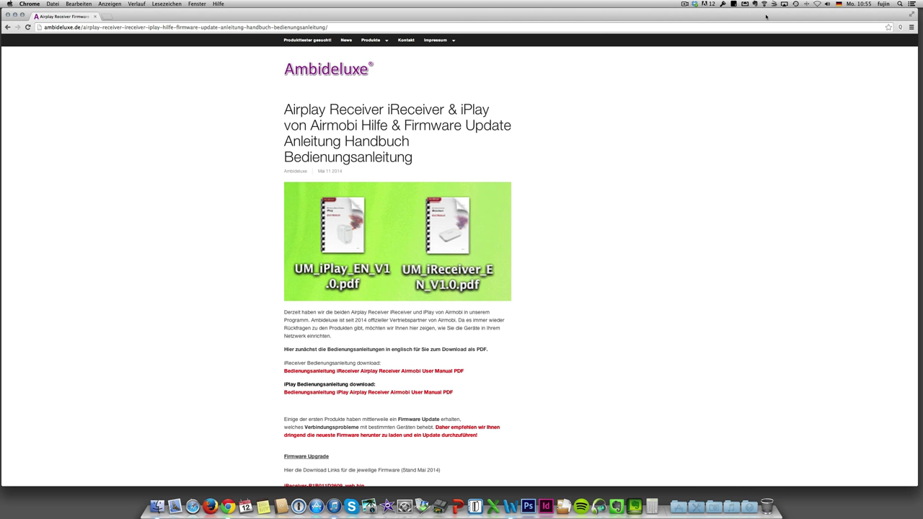
- Turn on Wi-Fi and connect the computer to the AirMobi_FC386D network
click(818, 4)
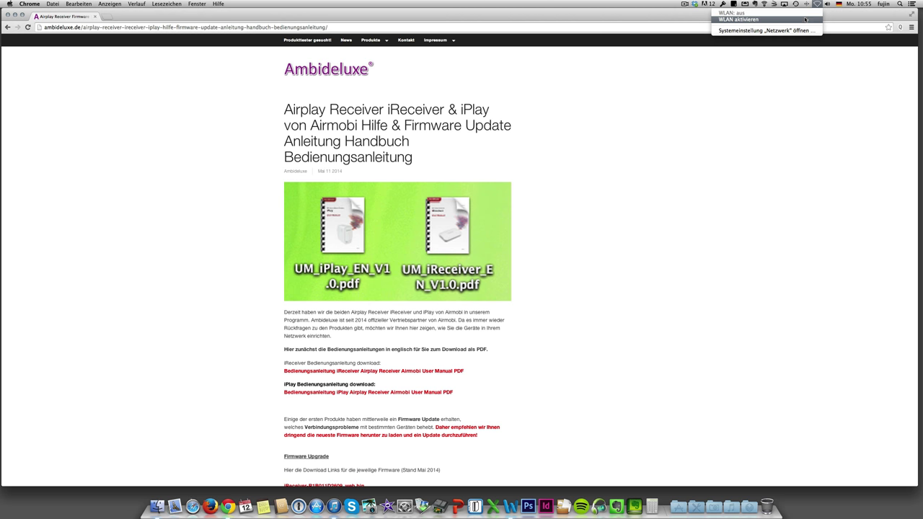
click(806, 20)
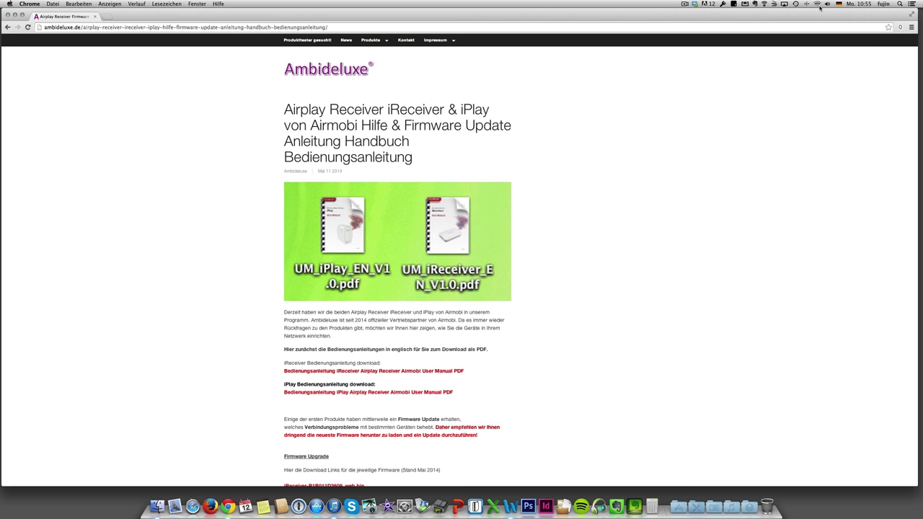
click(817, 4)
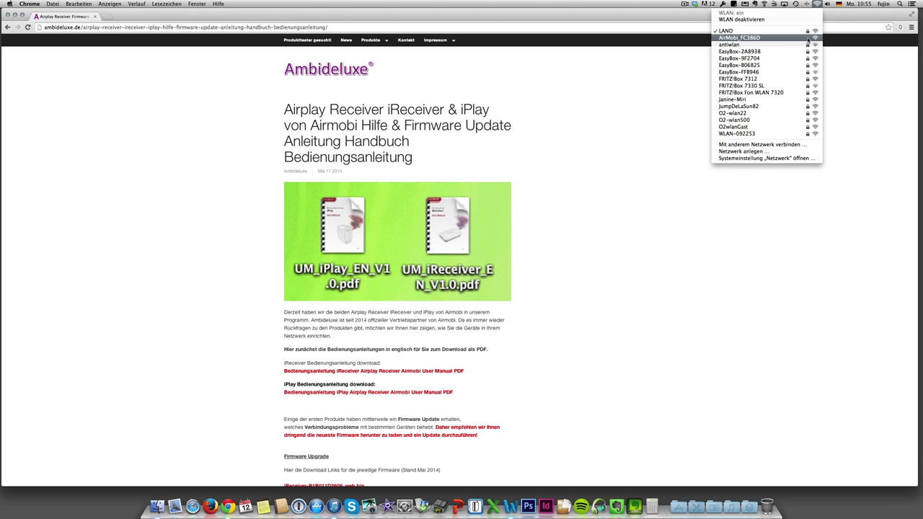
click(806, 39)
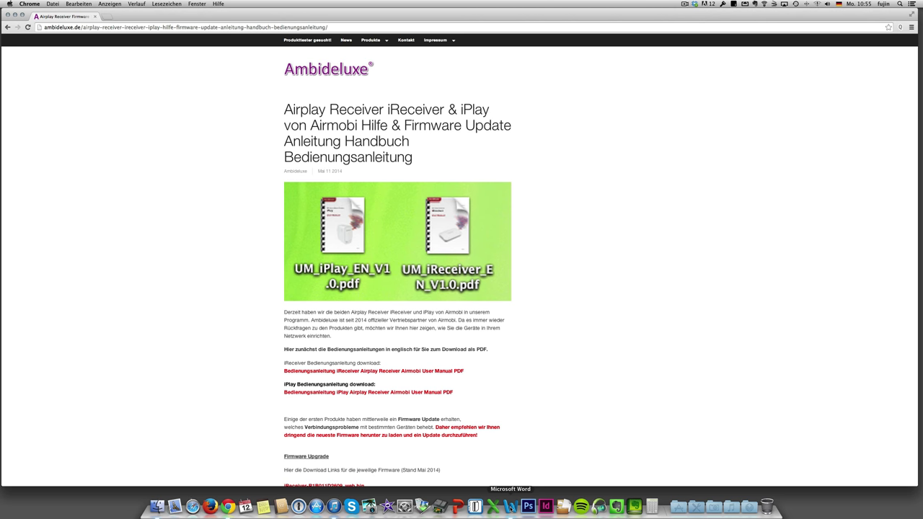
- Switch to Word and copy the iReceiver IP address 192.168.8.8 from the Airmobi Setup document
click(509, 507)
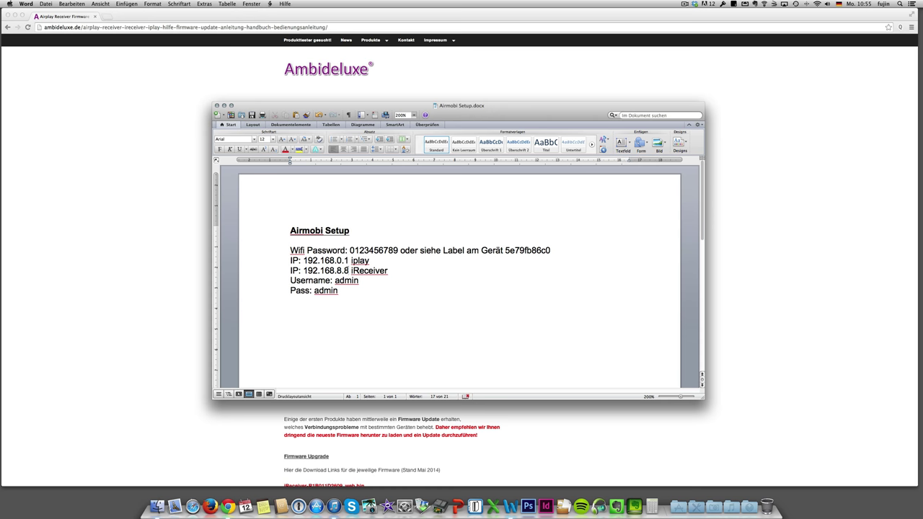
drag(350, 270, 304, 270)
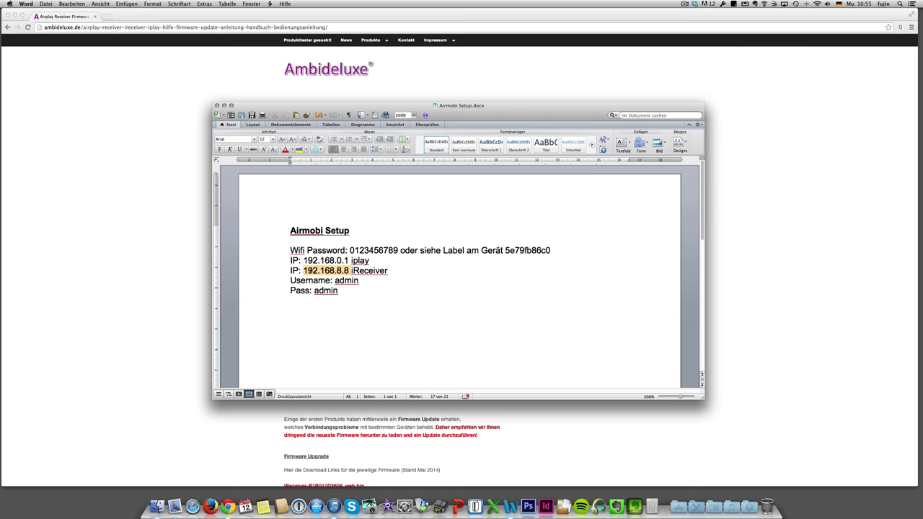
key(super+c)
- Check the Wi-Fi connection, and in Chrome replace the current web address with 192.168.8.8
click(817, 4)
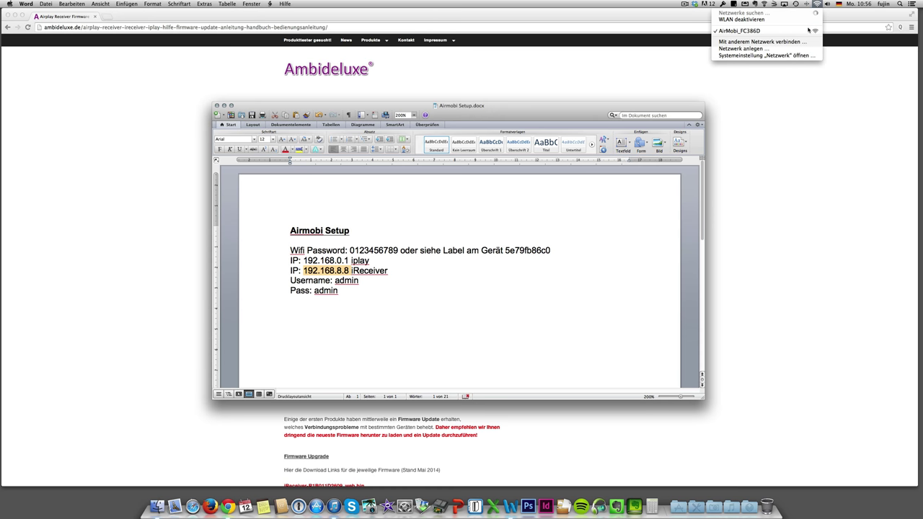
click(514, 58)
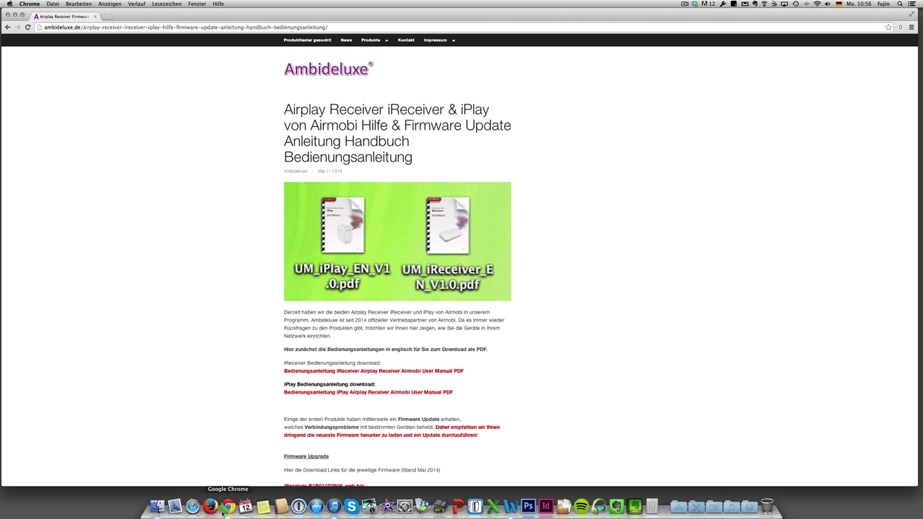
click(129, 26)
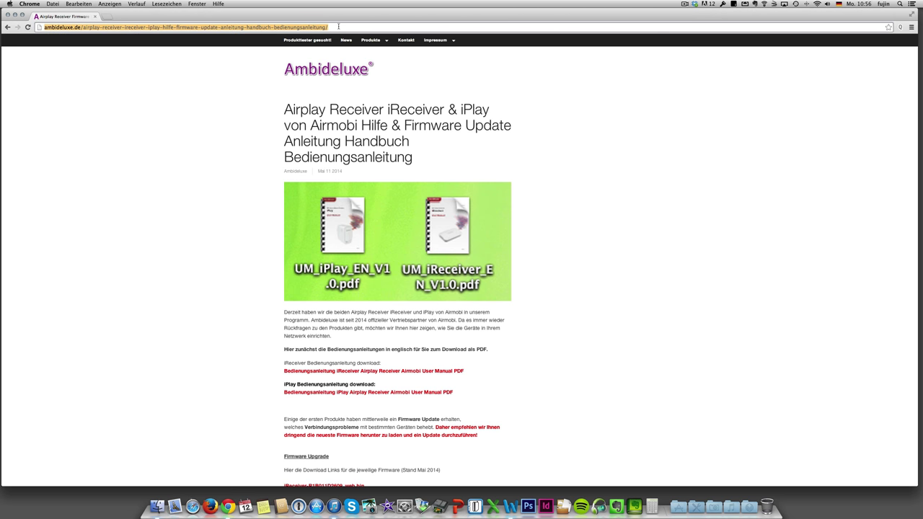
text(192.168.8.8)
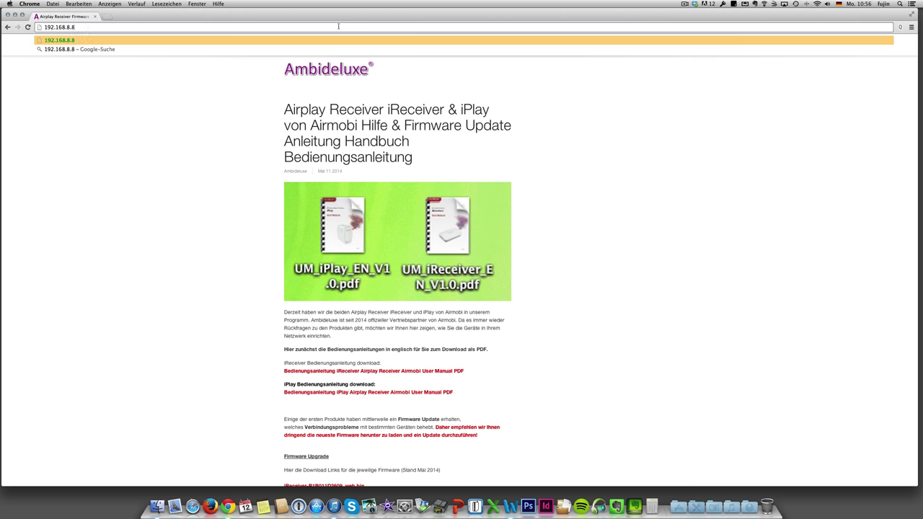
- Switch to Word and highlight the iPlay IP address 192.168.0.1 in the Airmobi Setup document
click(510, 506)
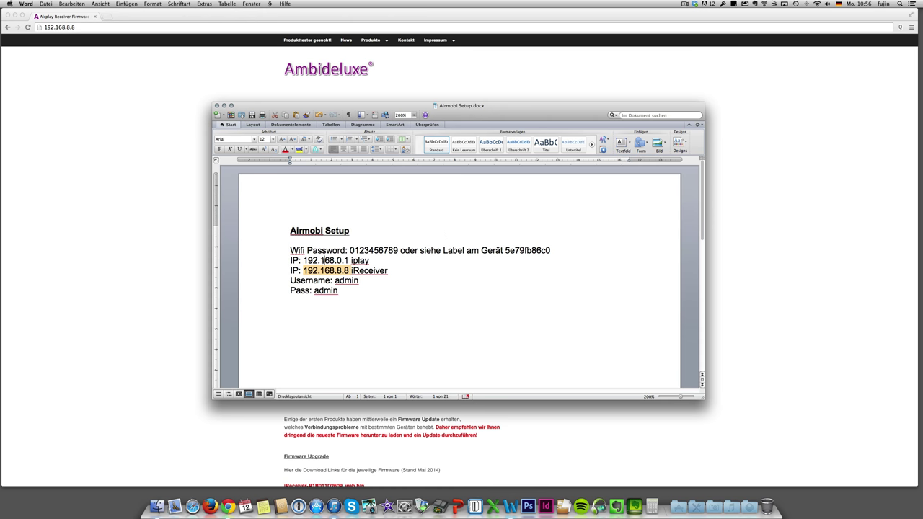
click(324, 261)
triple_click(324, 260)
click(325, 260)
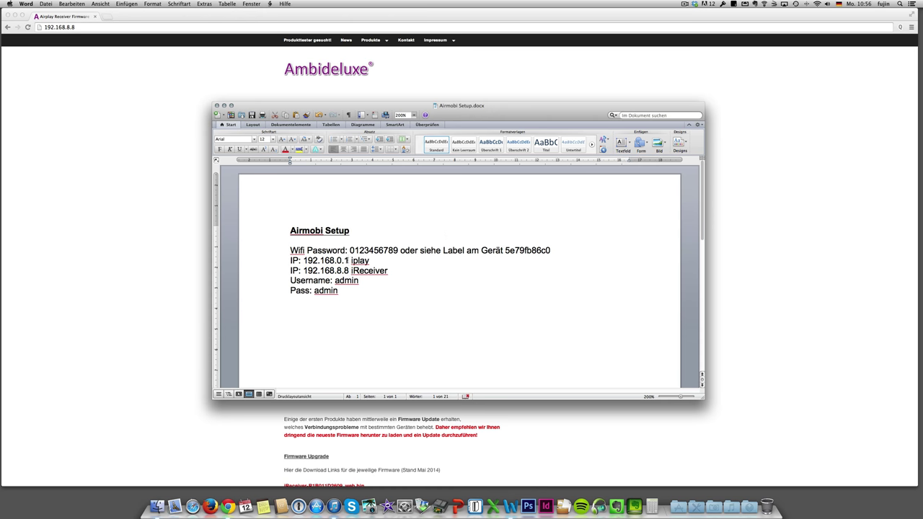
drag(349, 260, 304, 260)
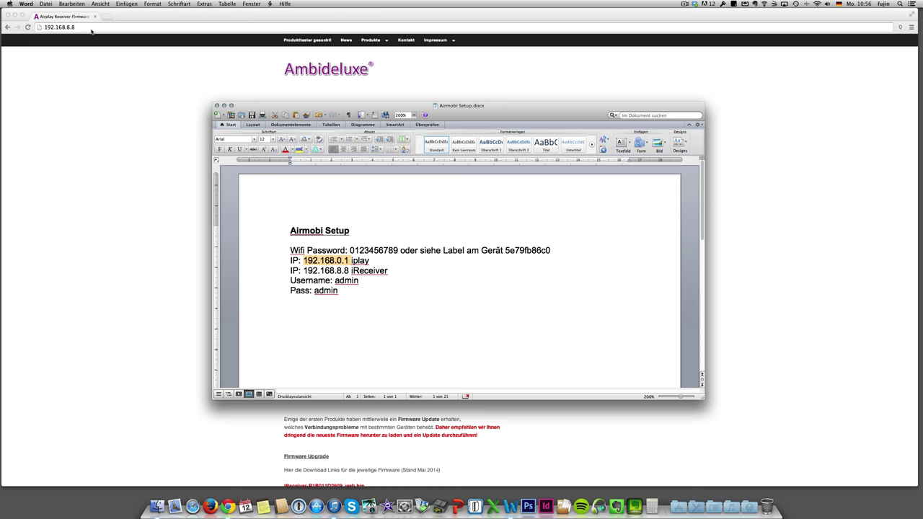
- Switch to Chrome, load the 192.168.8.8 page, and log in with the device password, having it remembered
click(91, 29)
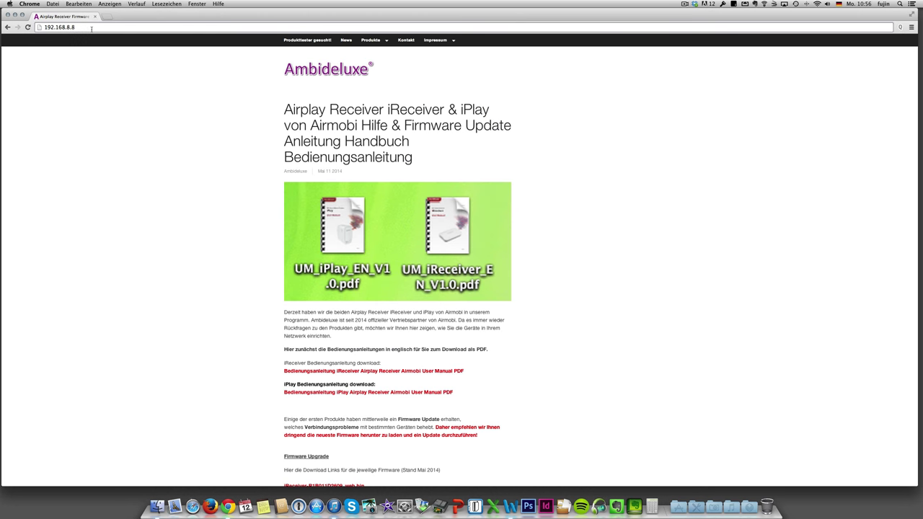
key(Return)
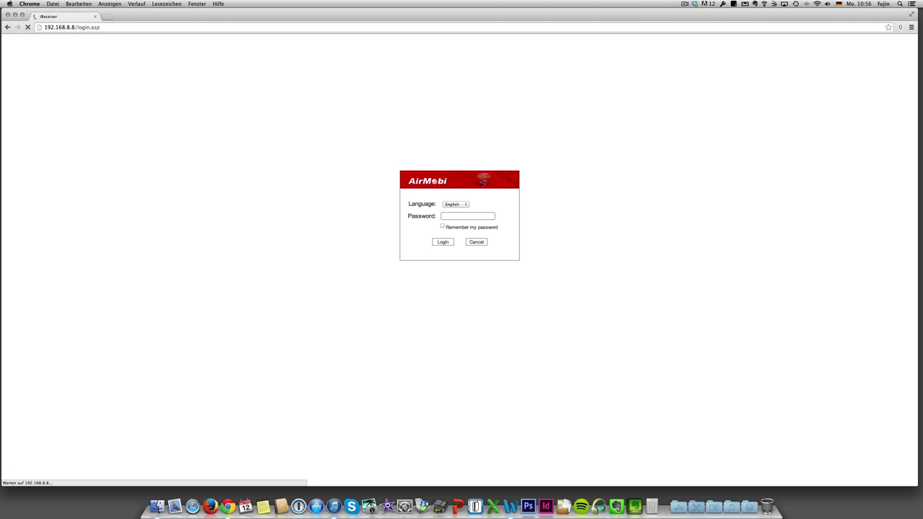
click(450, 217)
text(•)
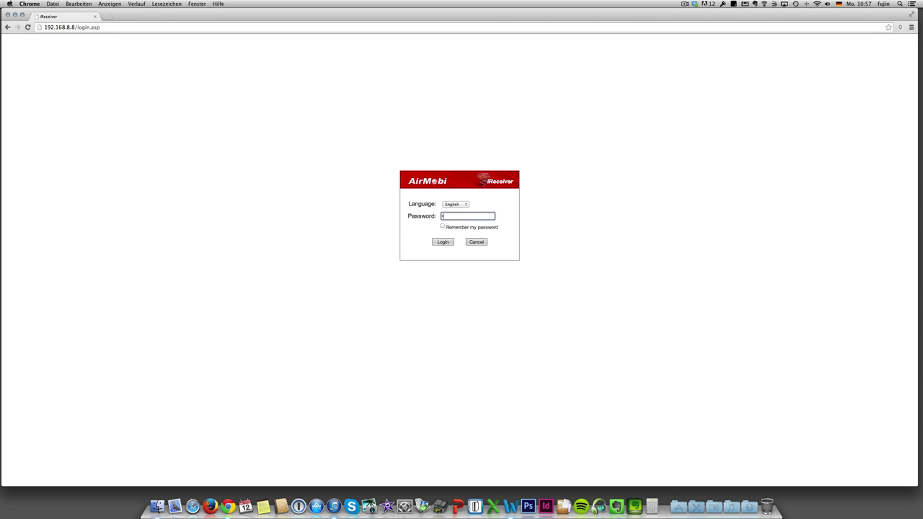
text(••••)
click(442, 226)
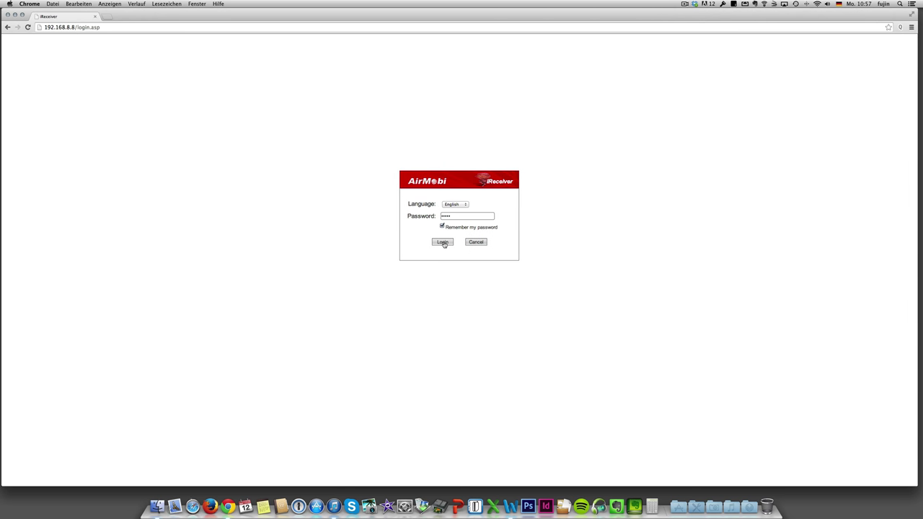
click(444, 243)
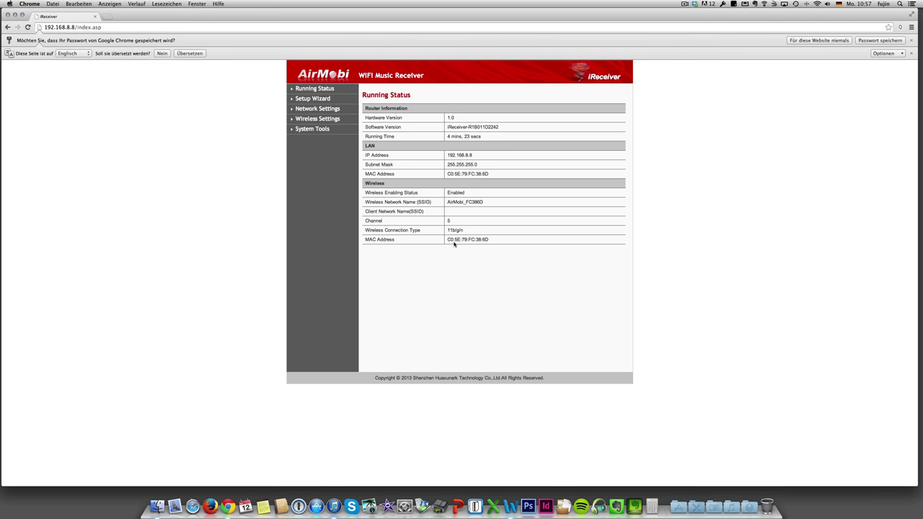
- Dismiss the translation and password-saving offers and highlight the end of the software version on the Running Status page
click(911, 52)
click(912, 41)
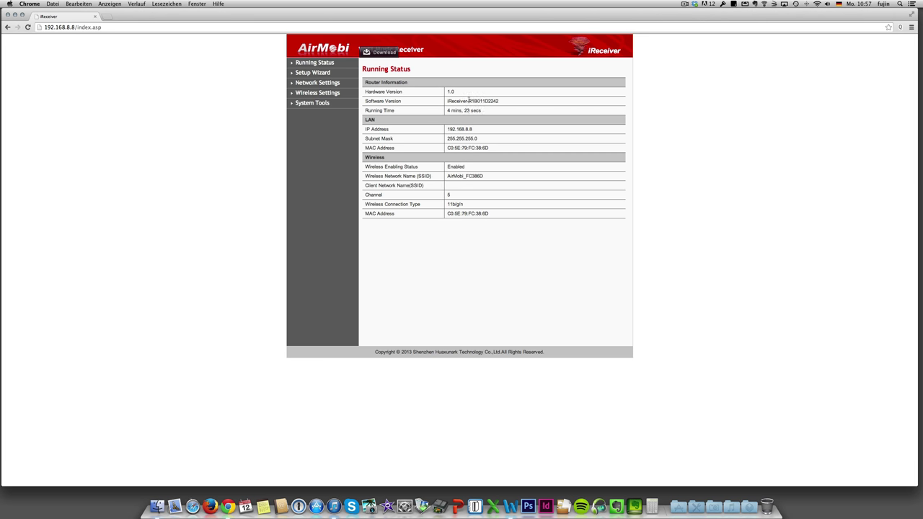
triple_click(491, 101)
click(491, 101)
mouse_move(499, 101)
mouse_down()
mouse_move(445, 101)
mouse_move(485, 101)
mouse_up()
- On the Firmware Upgrade page, select iReceiver-R1B011D2609_web.bin from Downloads, with the files grouped by date added, and start the upgrade
click(312, 103)
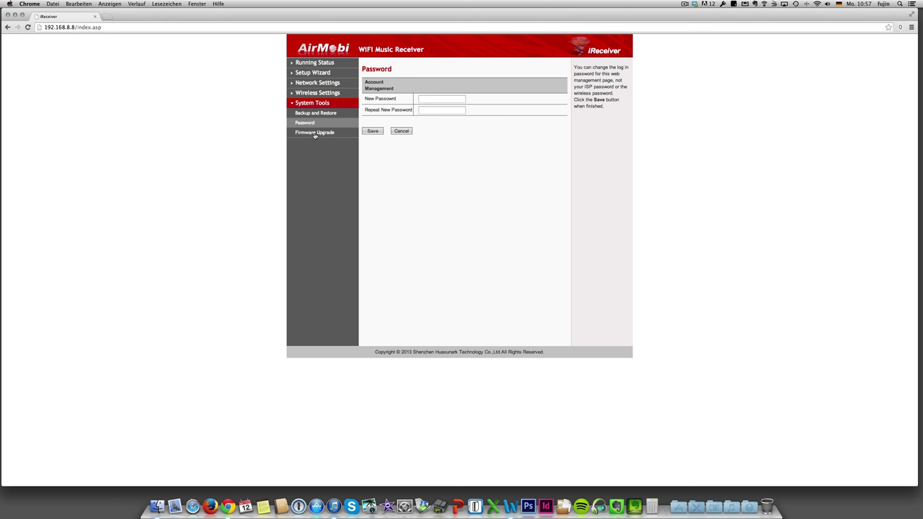
click(315, 133)
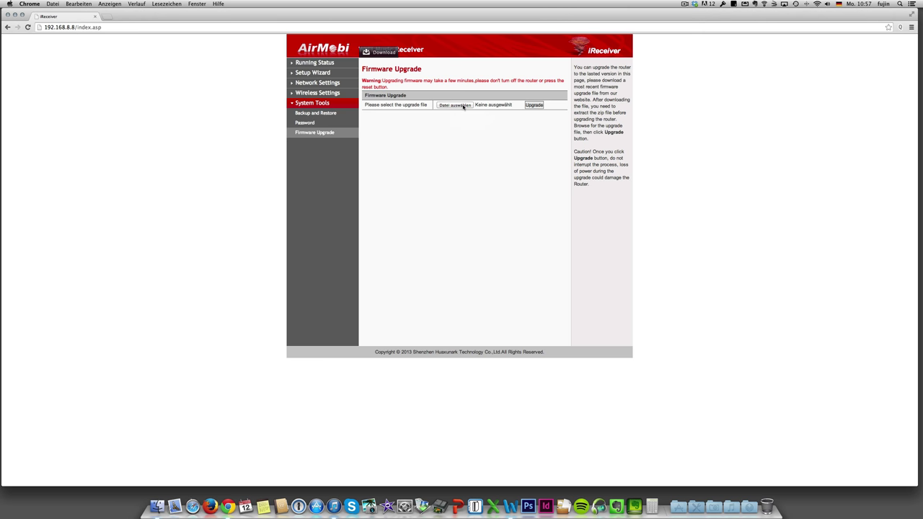
click(464, 106)
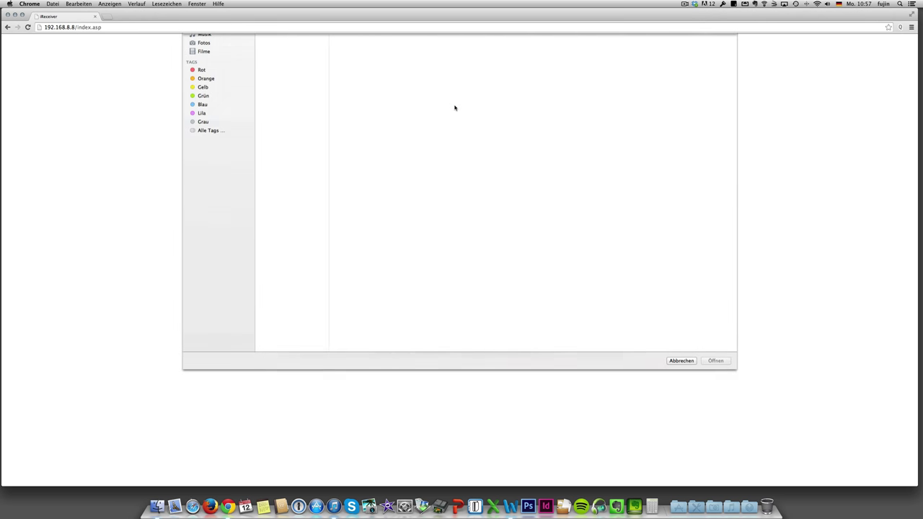
click(212, 104)
click(211, 113)
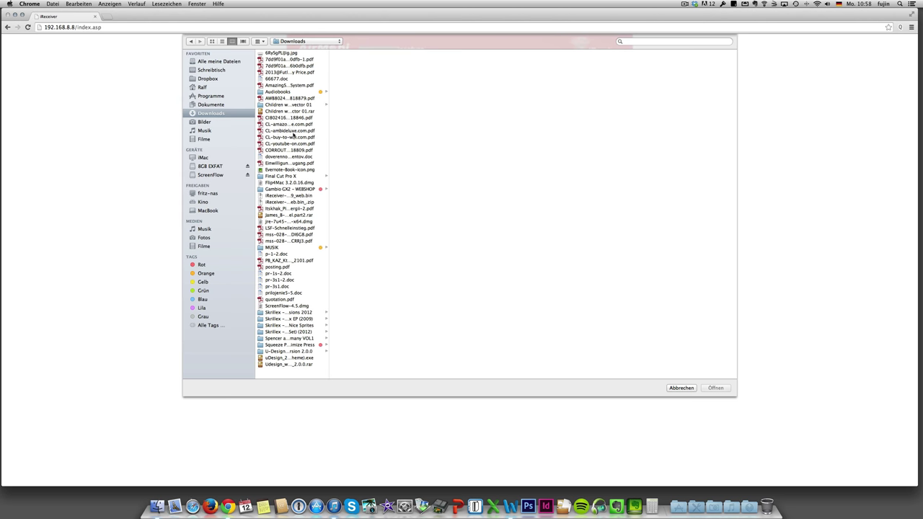
click(263, 43)
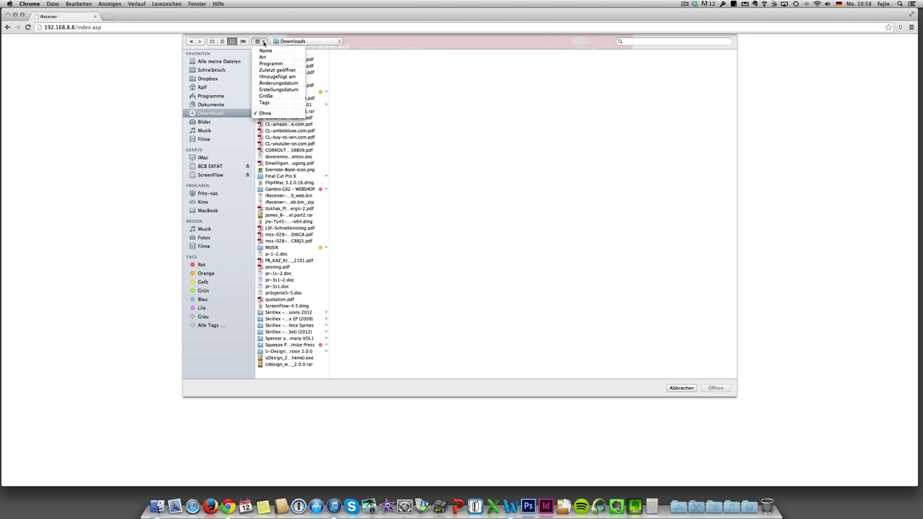
click(270, 77)
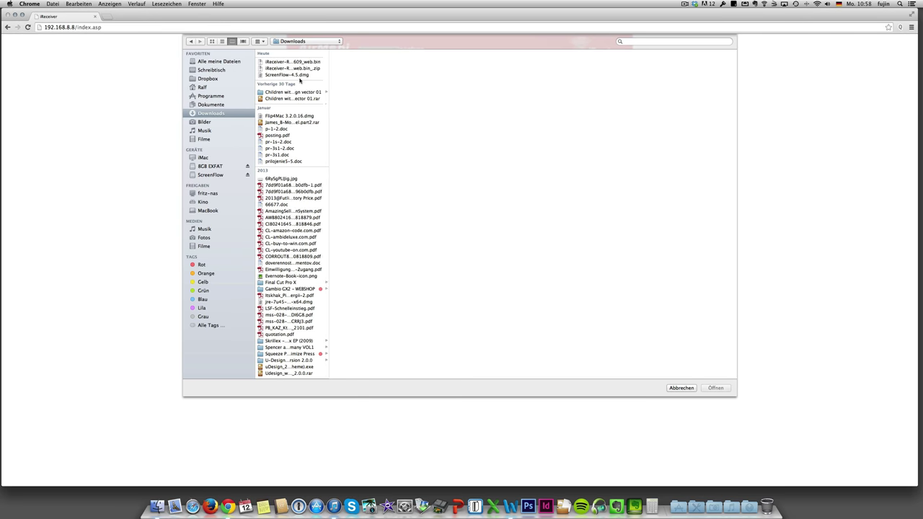
click(305, 62)
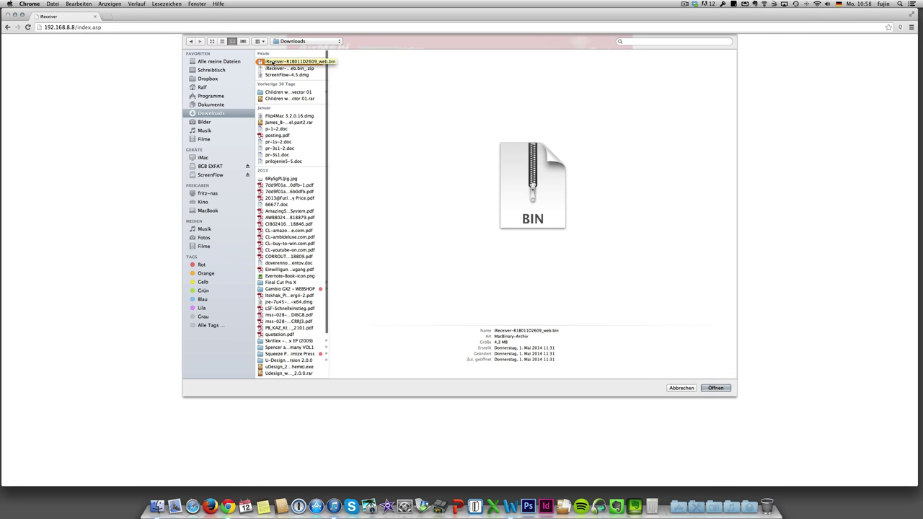
click(715, 387)
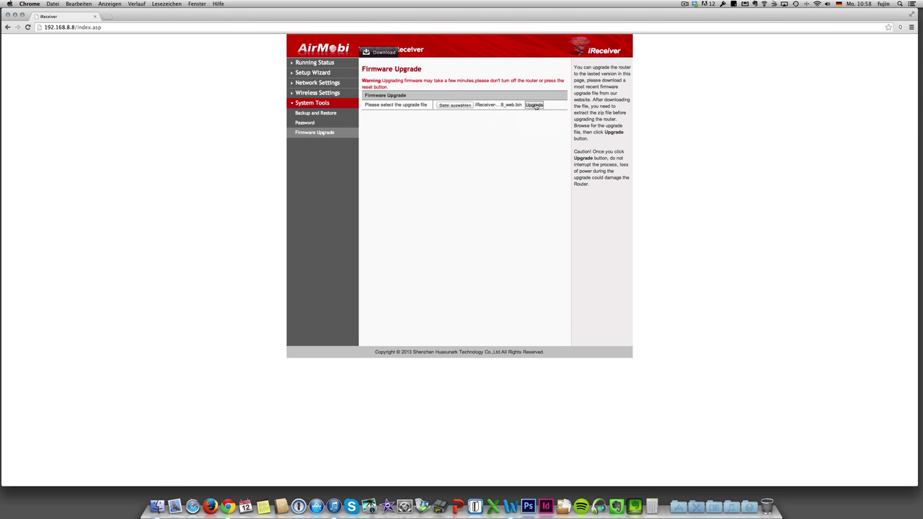
click(534, 106)
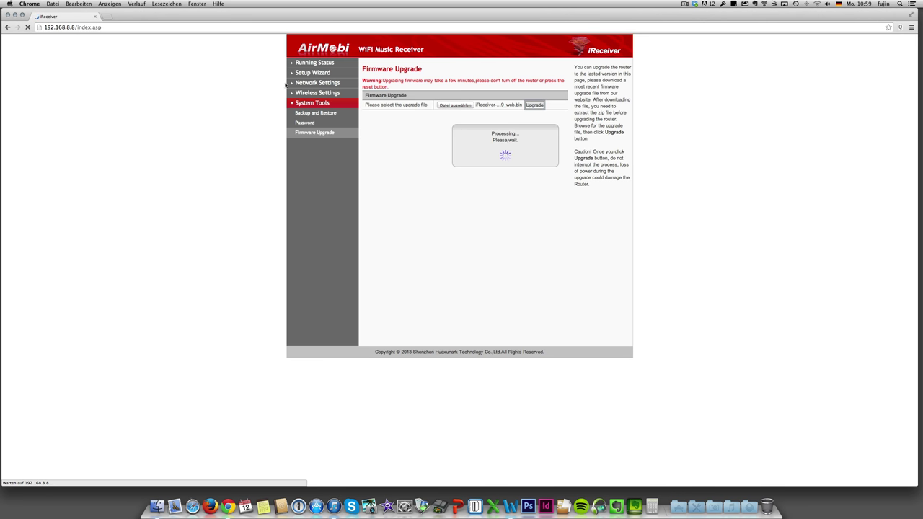
click(148, 26)
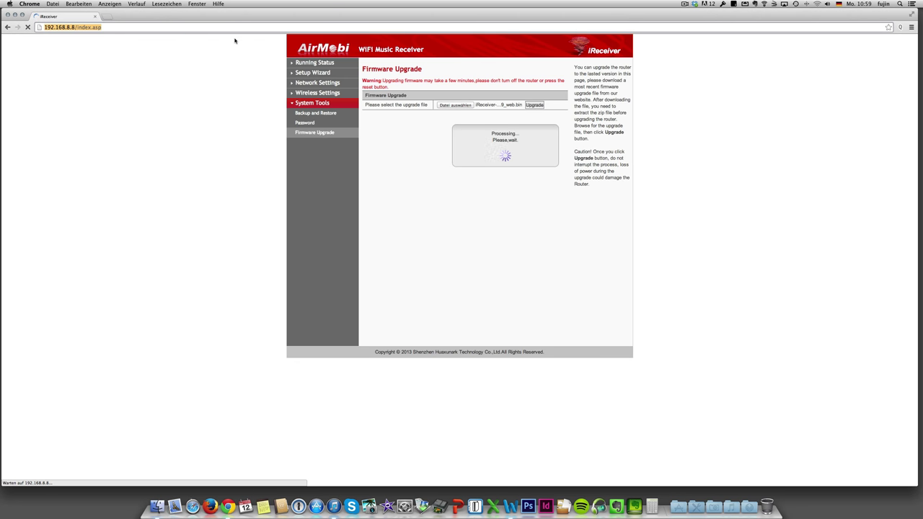
key(Right)
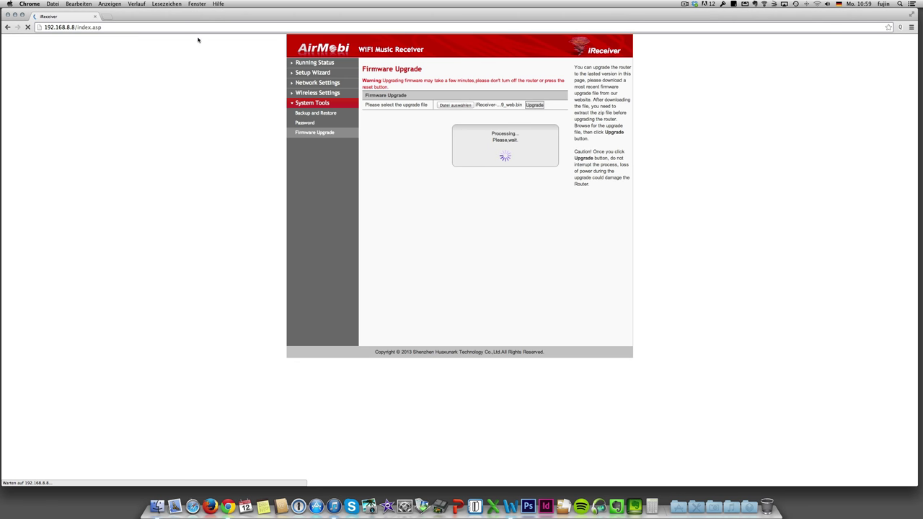
- Reconnect the computer to the AirMobi_FC386D Wi-Fi network and check the connection
click(817, 4)
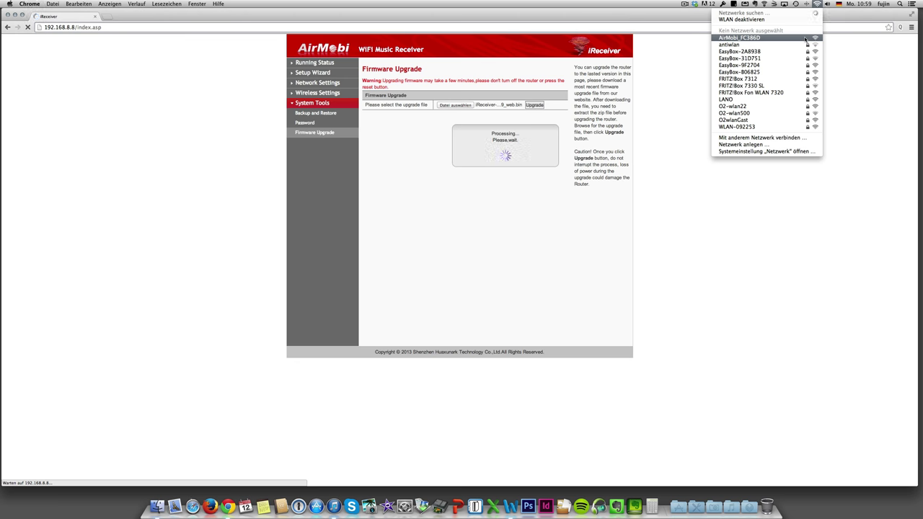
click(805, 39)
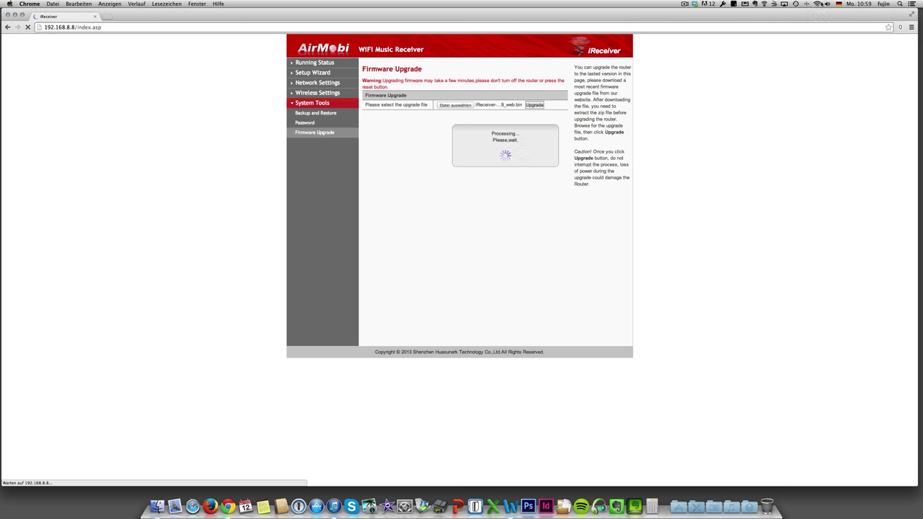
click(817, 3)
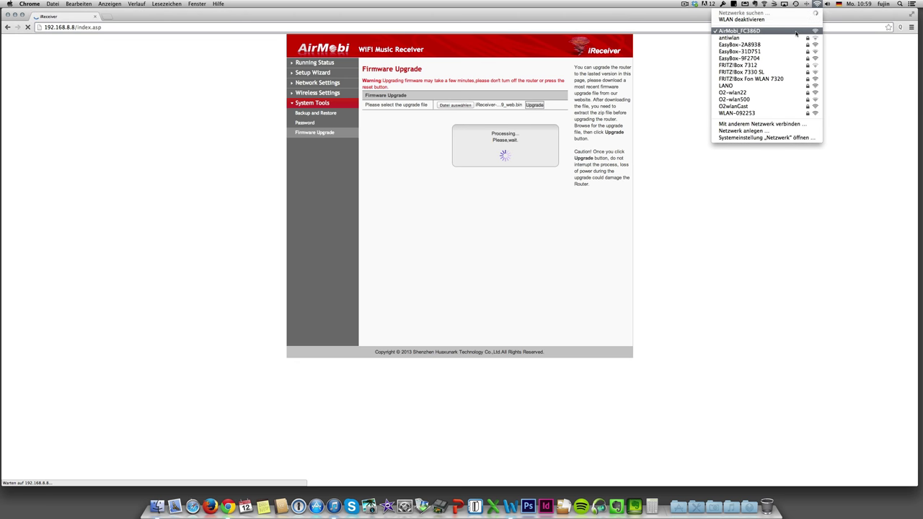
click(118, 41)
- Reload the receiver's web interface at 192.168.8.8/index.asp
key(super+l)
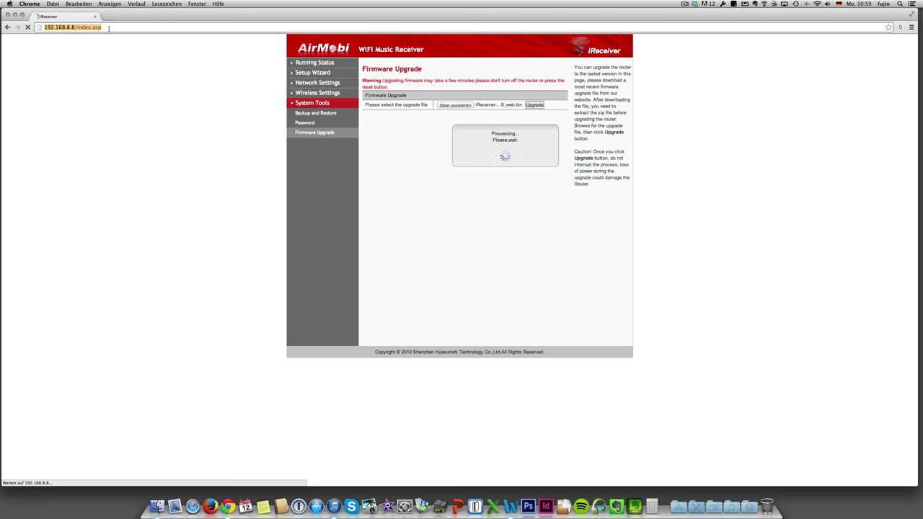
key(Right)
key(Return)
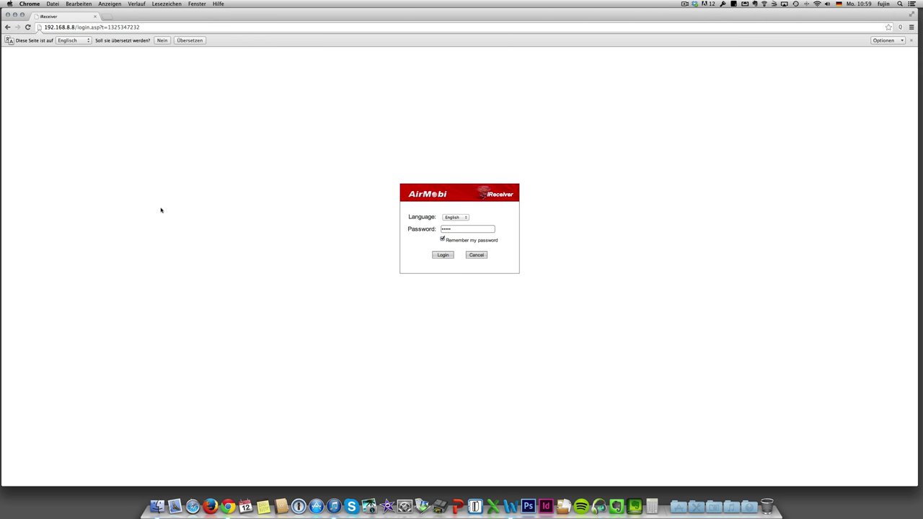
- Log in to the receiver with the device password and check the software version on the Running Status page, reloading the page
click(452, 229)
key(BackSpace)
click(444, 255)
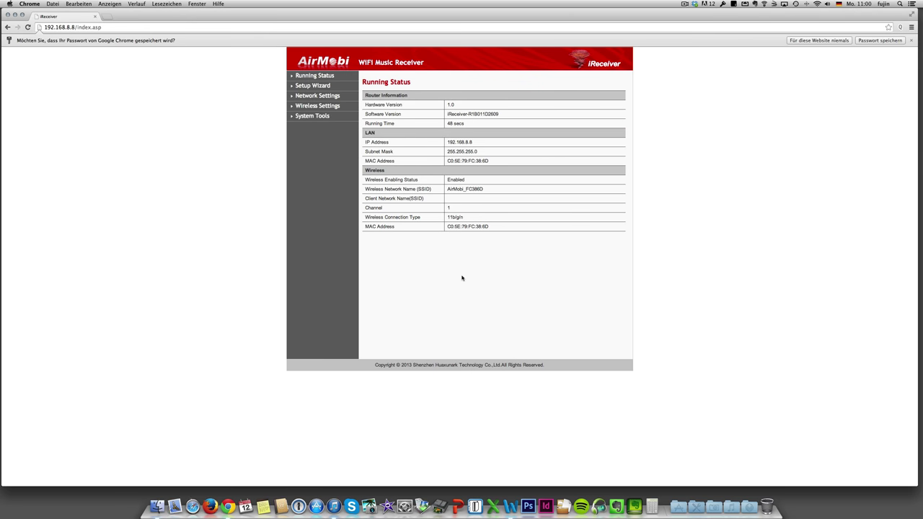
double_click(496, 126)
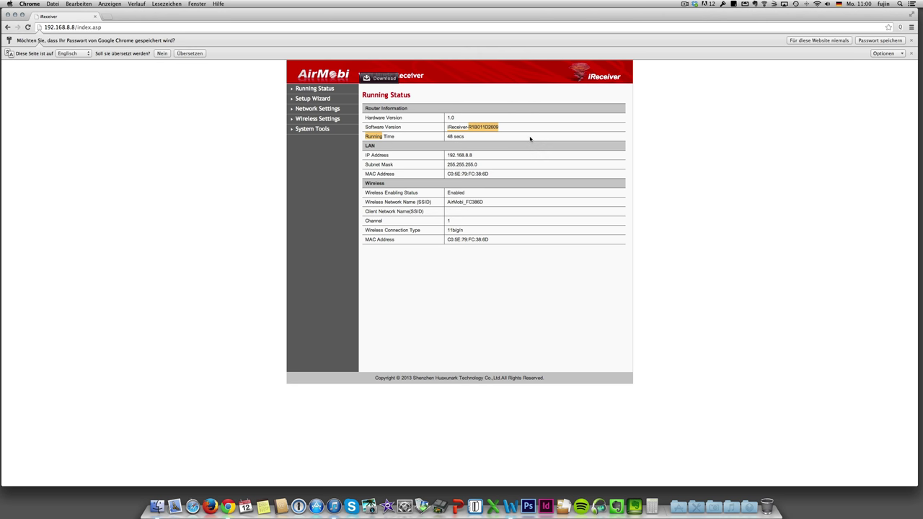
key(super+r)
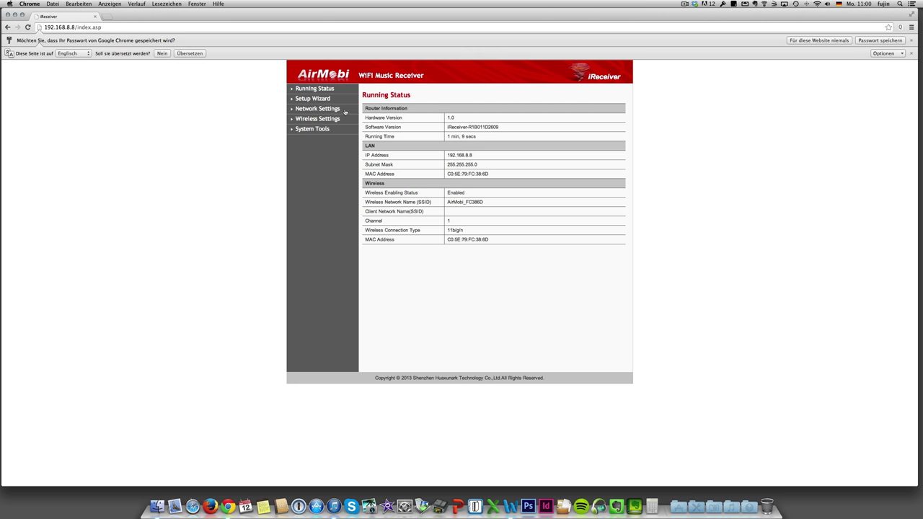
- In the Setup Wizard, turn off Synchronism SSID and choose the LANO network from the station survey
click(306, 101)
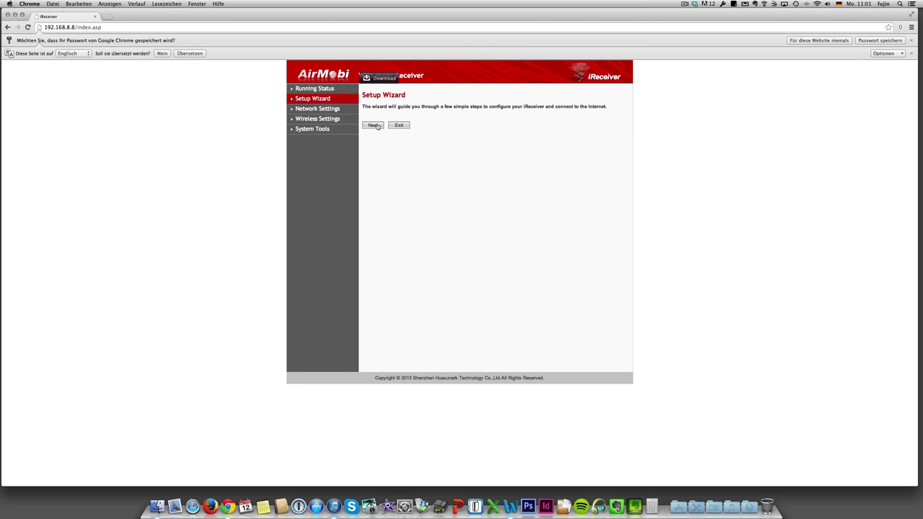
click(373, 125)
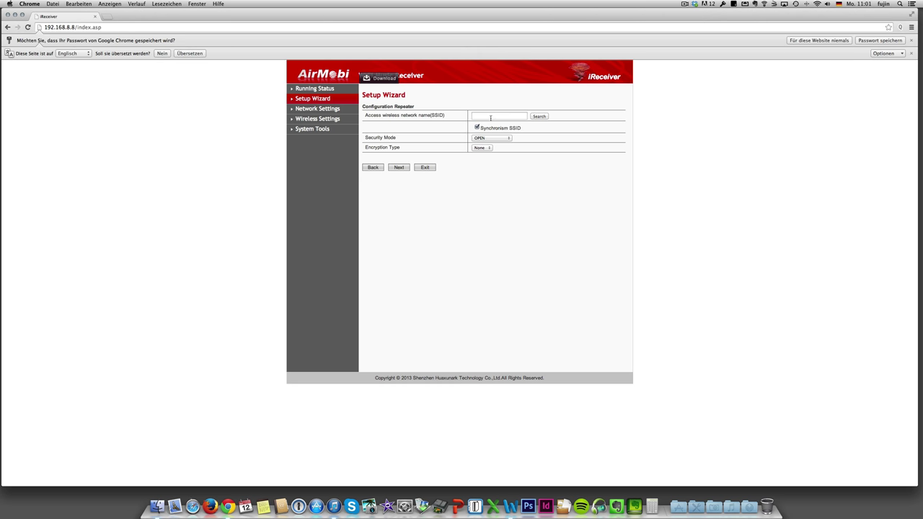
click(477, 128)
drag(481, 127, 523, 128)
click(538, 117)
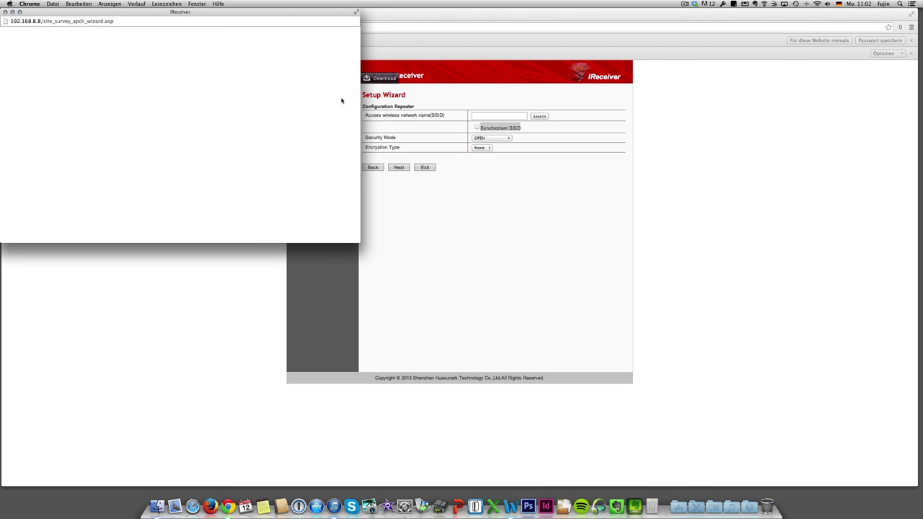
drag(261, 15, 530, 101)
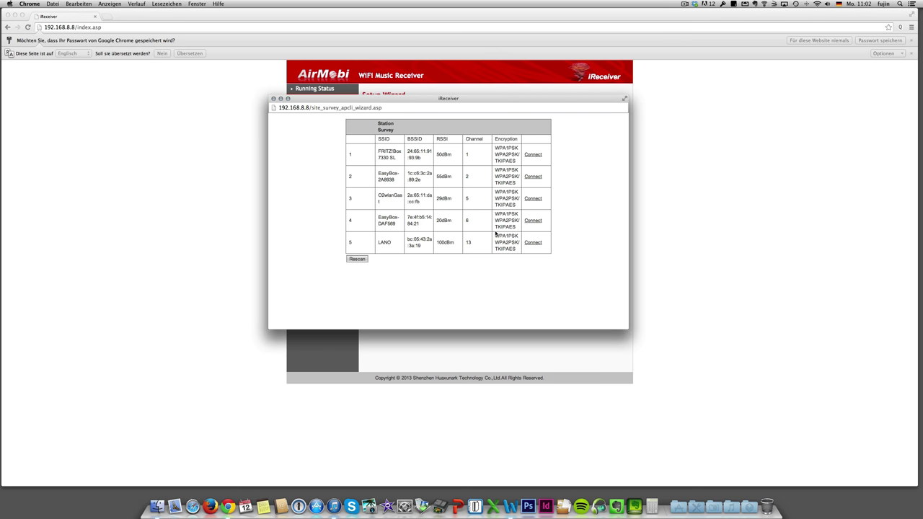
click(533, 243)
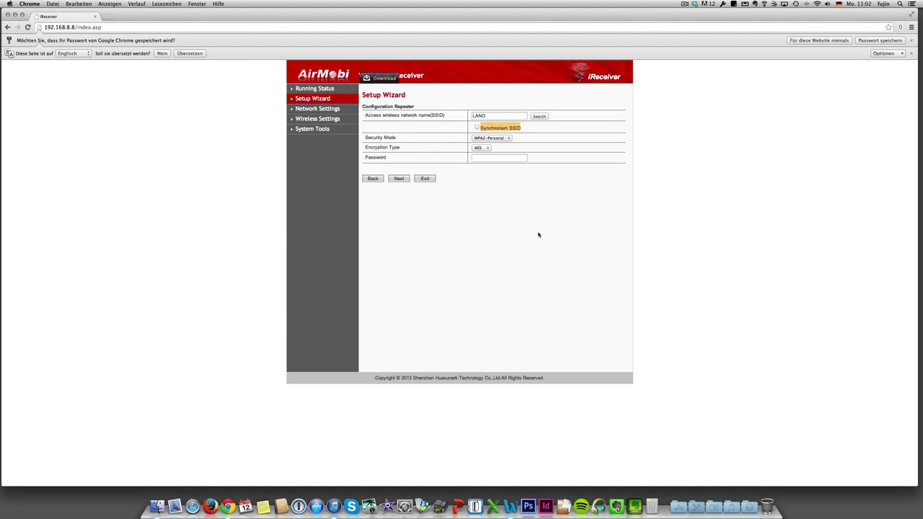
- Enter the LANO network's Wi-Fi password and continue to the wizard's Wi-Fi security settings
click(496, 117)
key(super+a)
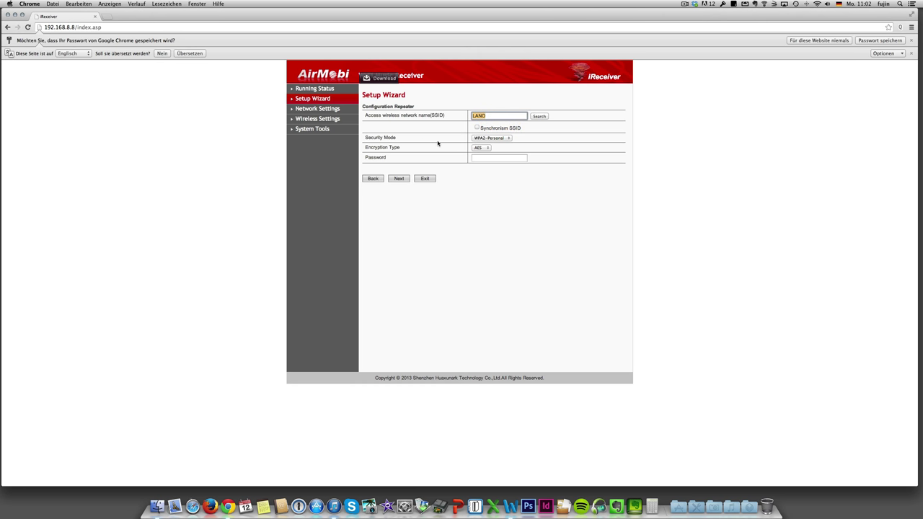
click(481, 158)
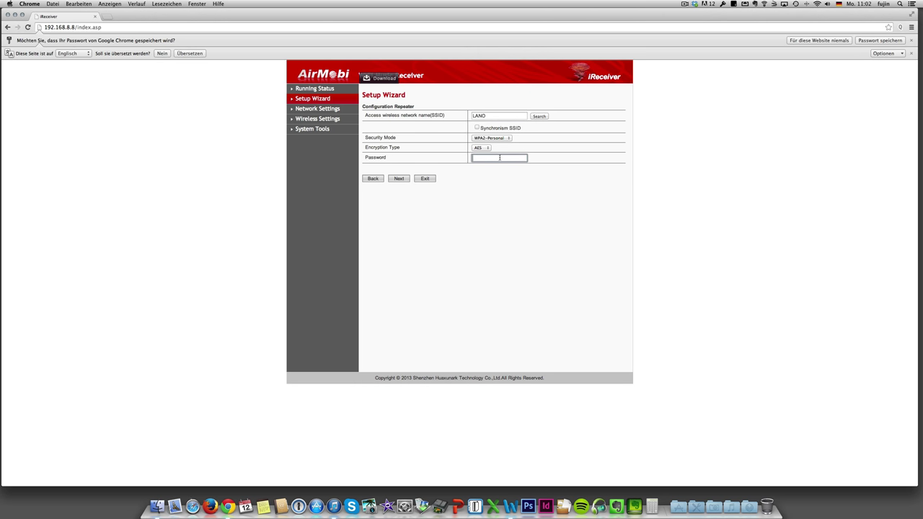
text(2222222222)
click(400, 179)
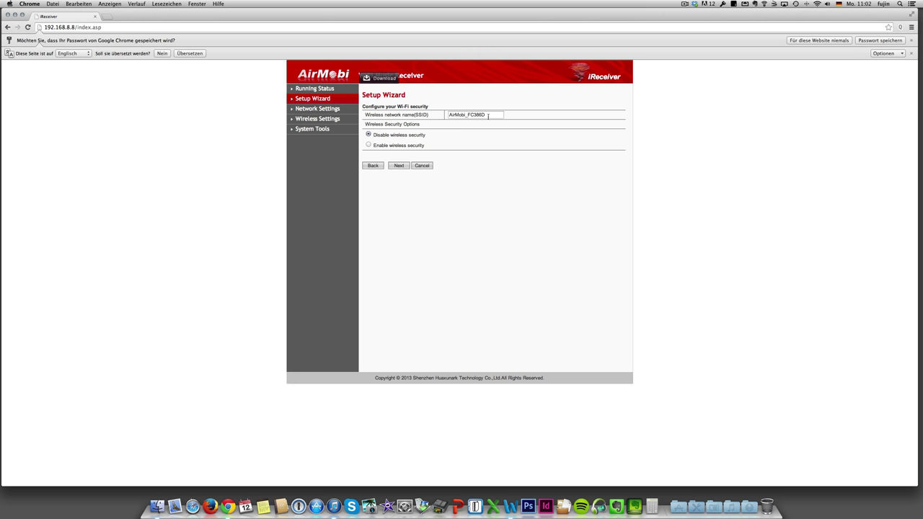
- Review the receiver's own network name and try out the option to enable wireless security
drag(488, 116, 445, 114)
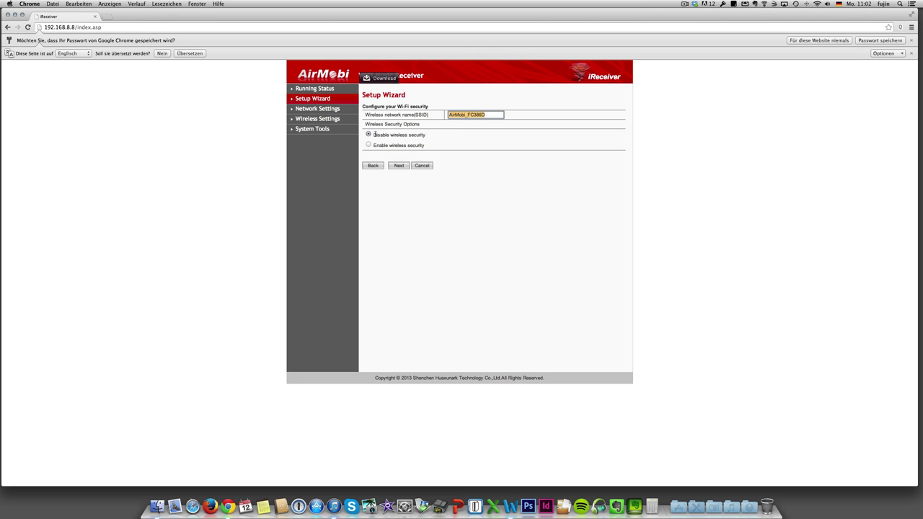
click(411, 135)
triple_click(411, 135)
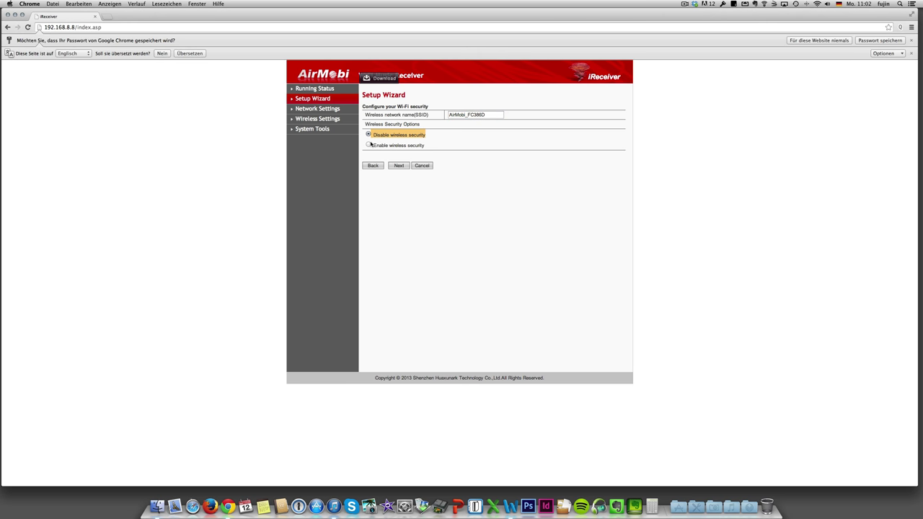
click(369, 145)
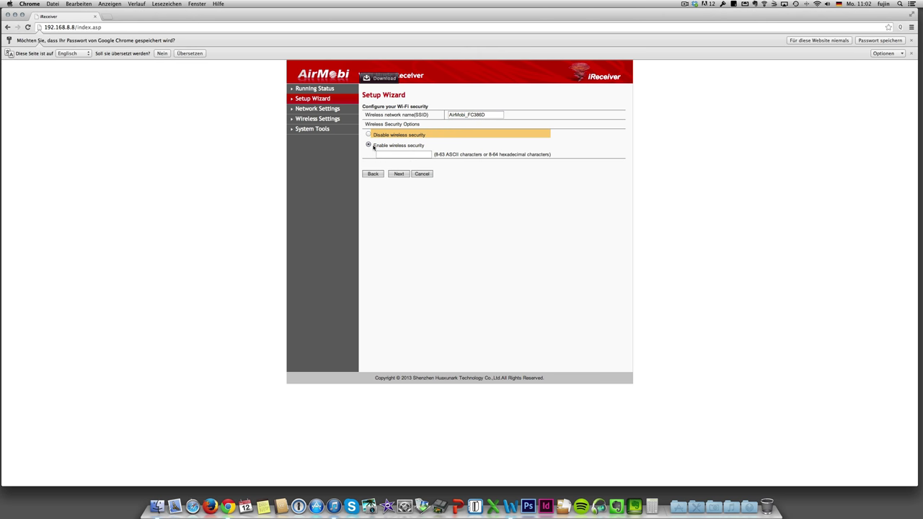
click(391, 155)
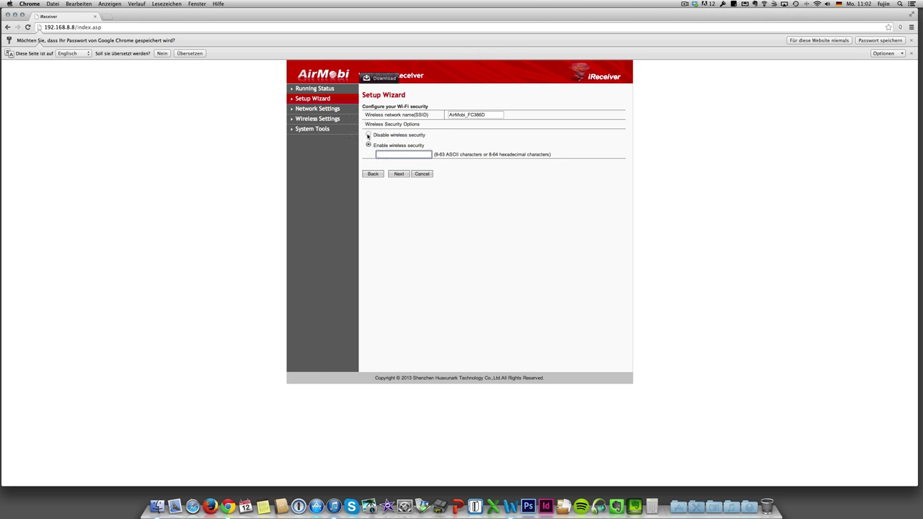
- Set the receiver's wireless security to disabled and finish the wizard to save the configuration
click(369, 135)
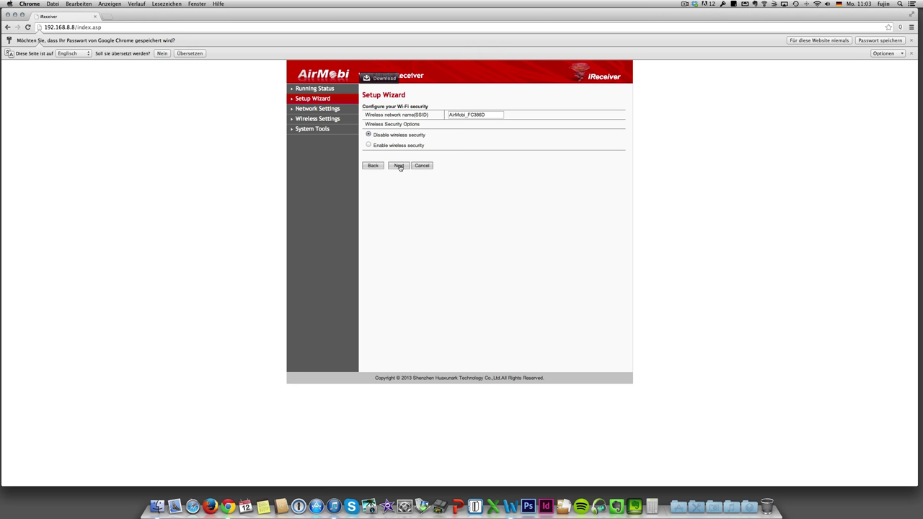
click(399, 166)
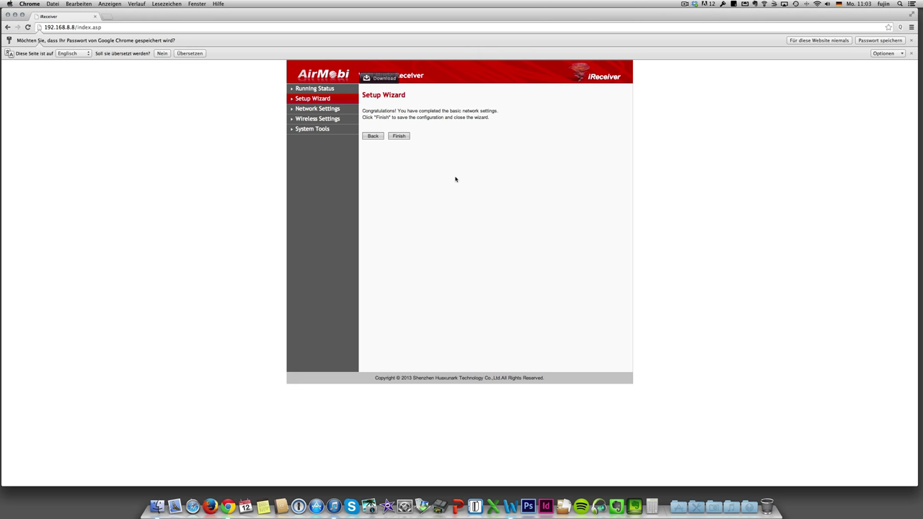
click(400, 138)
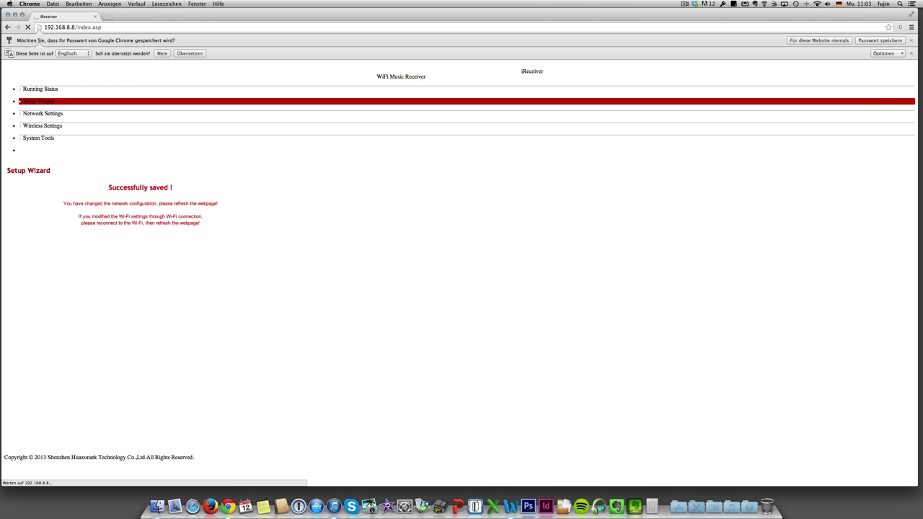
- Turn off the computer's Wi-Fi and reload the receiver's page at 192.168.8.8/index.asp
click(816, 4)
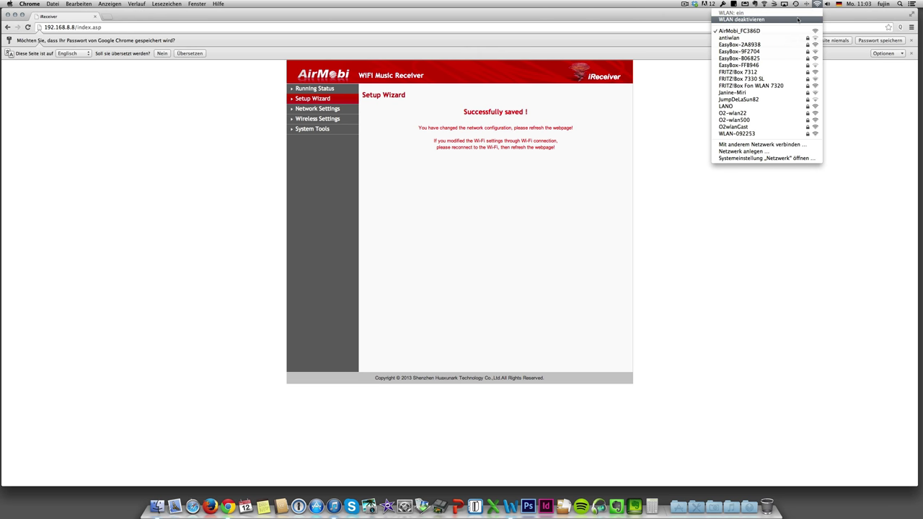
click(797, 19)
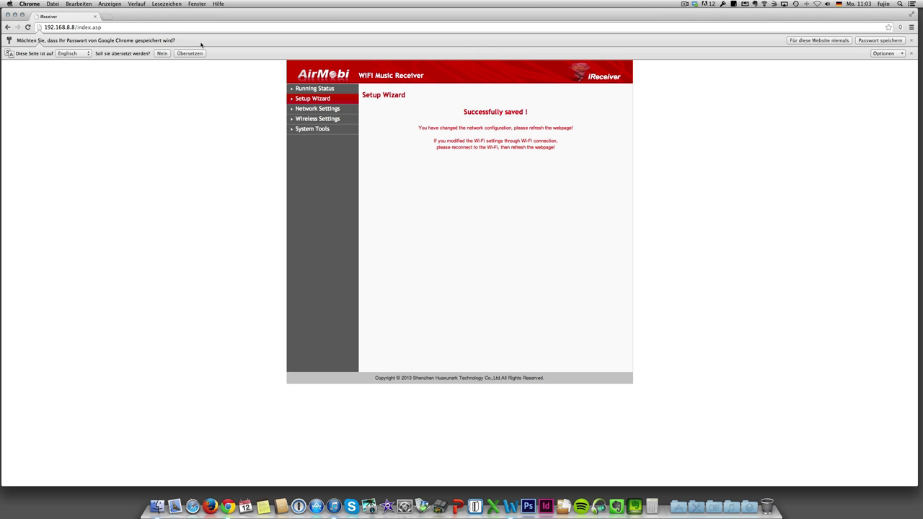
key(super+r)
click(176, 30)
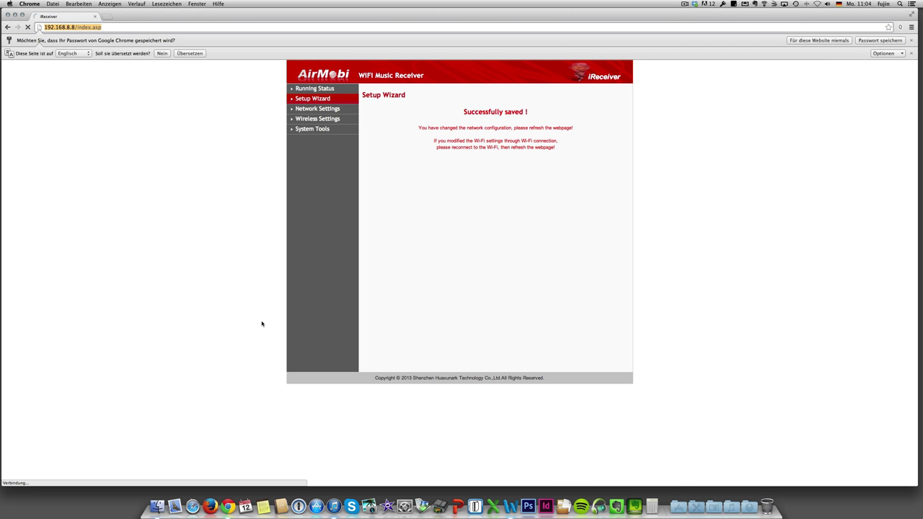
- Switch to iTunes, set the speaker selection to multiple (Mehrere), and make iReceiver_6D the only output
click(334, 505)
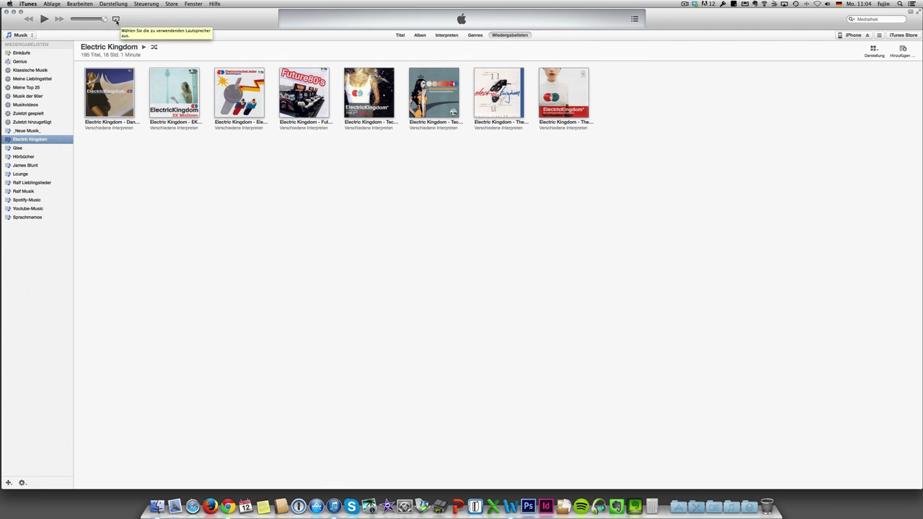
click(115, 20)
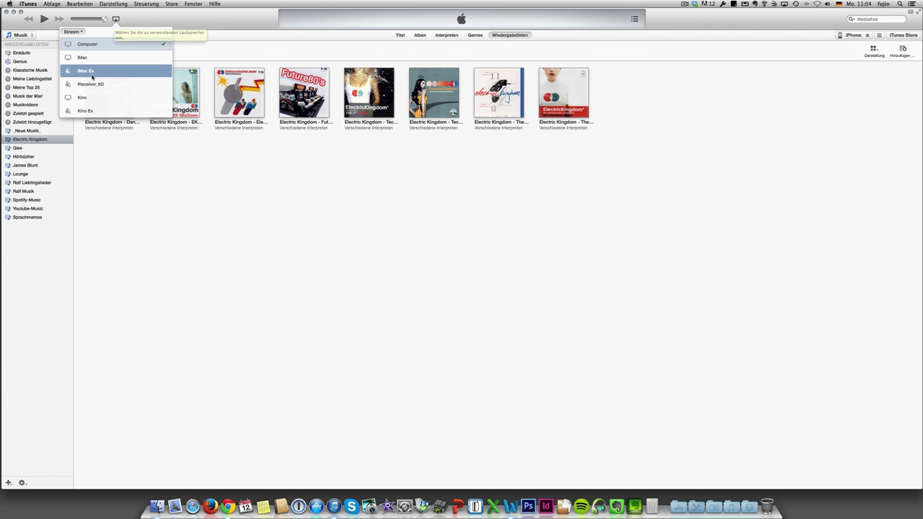
click(81, 32)
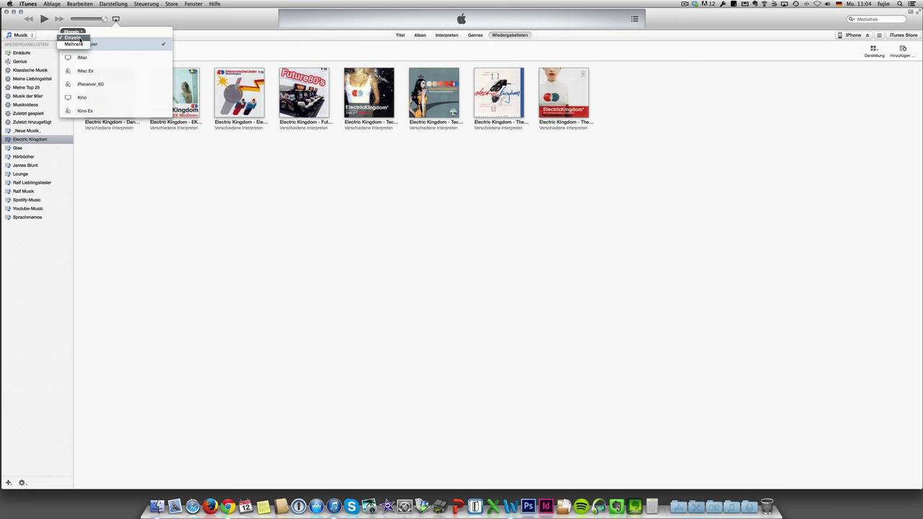
click(74, 45)
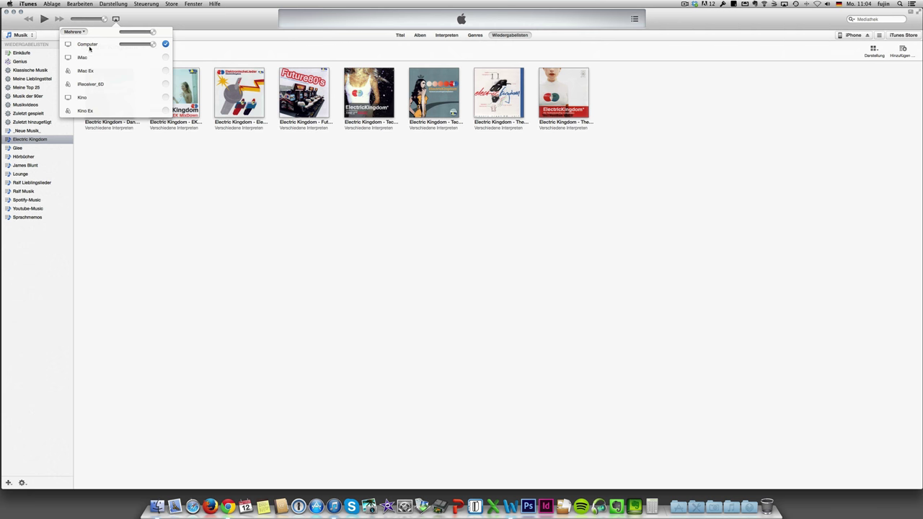
click(165, 84)
click(165, 44)
click(165, 44)
click(316, 160)
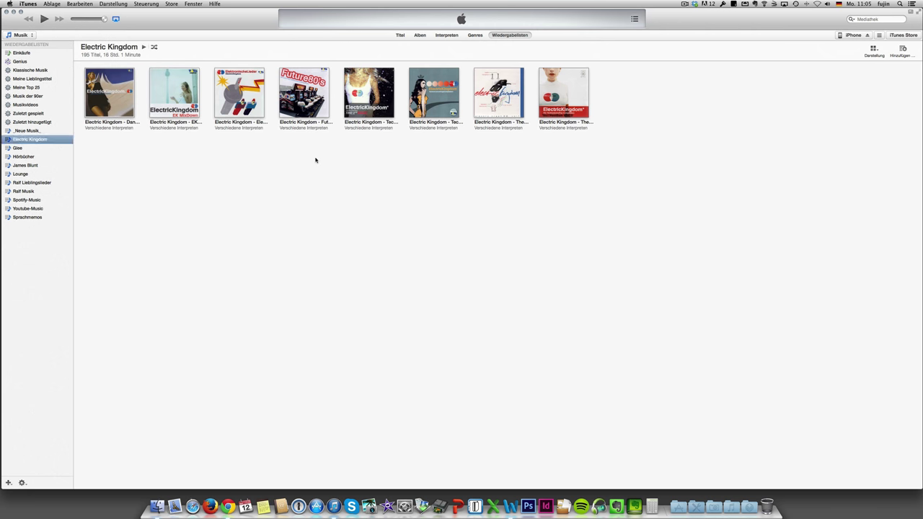
- Play and pause Elektronische Tanzmusik from The Electro Crash '98 Compilation, and check the speaker selection
click(503, 100)
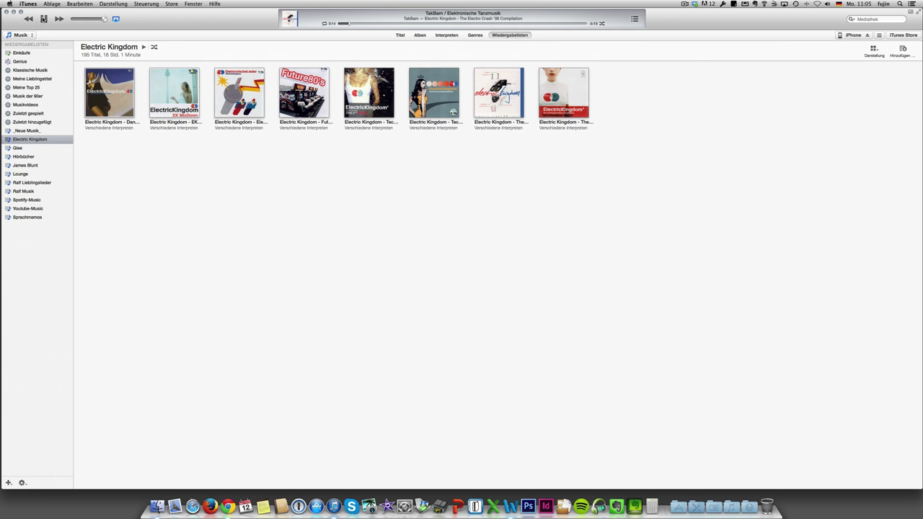
click(44, 18)
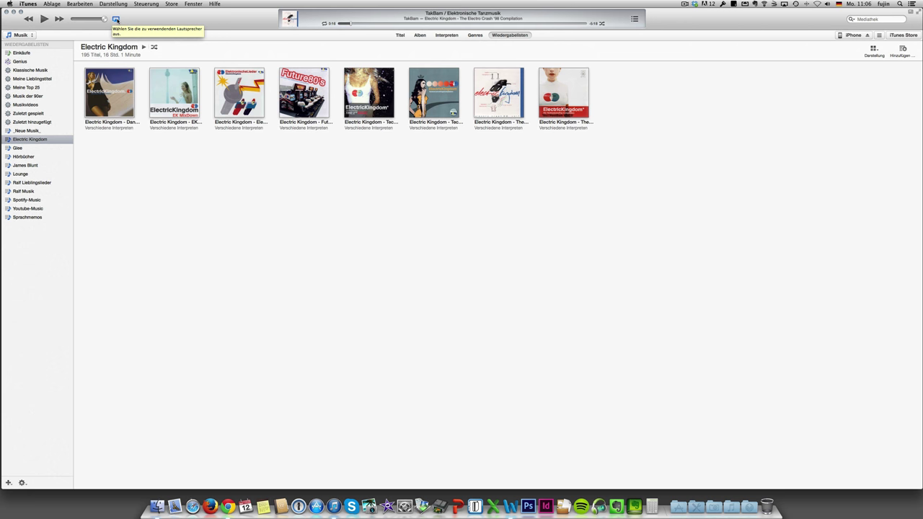
click(116, 20)
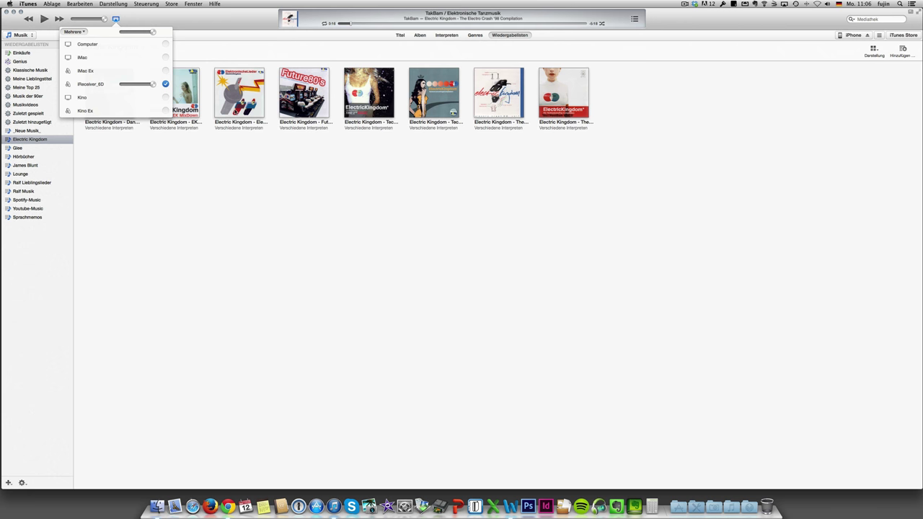
click(229, 161)
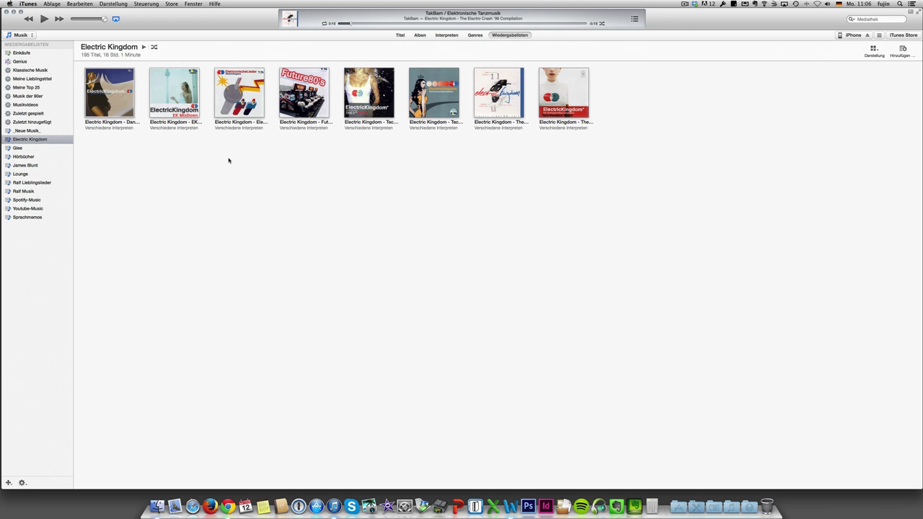